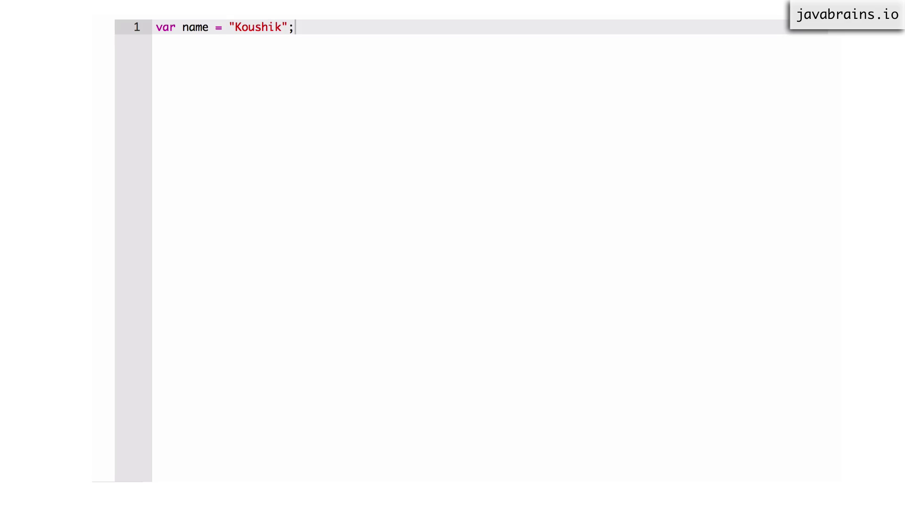
Write var department = "Engineering"; inside the if block and console.log(name); after it
key("Return")
key("Return")
type("if (name =")
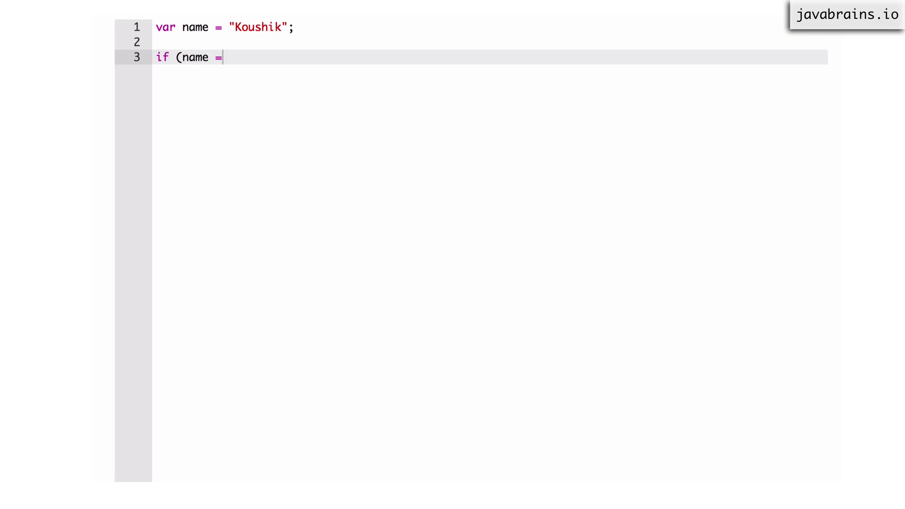
type("== \"Koushik\") {")
key("Return")
key("Return")
type("}")
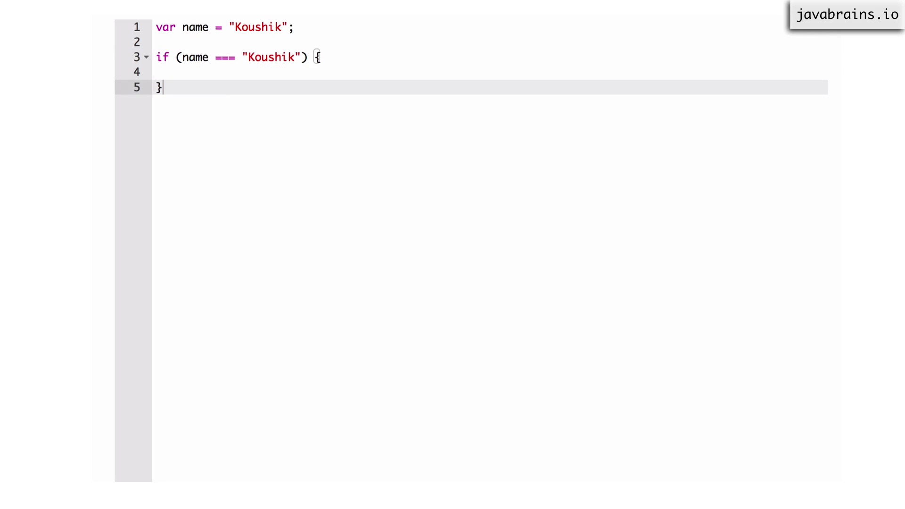
key("Up")
type("var d")
type("epartment = \"Engineeri")
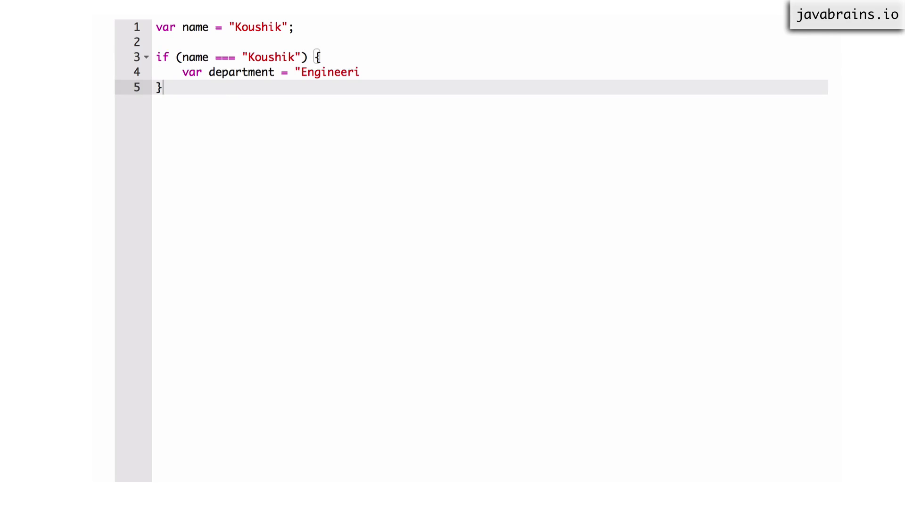
type("ng\";")
key("Return")
key("Return")
type("console.log(name)")
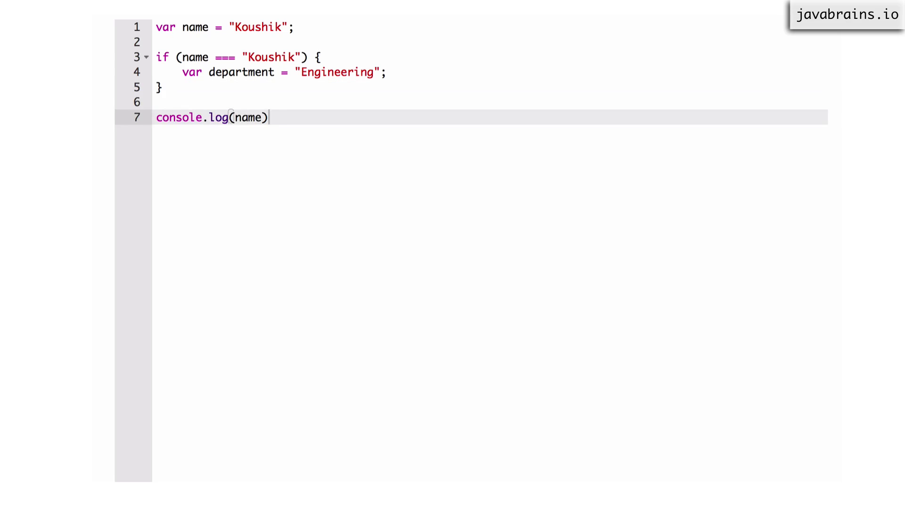
type(";")
Highlight the variable name and the value "Koushik" on line 1 while explaining
double_click(200, 26)
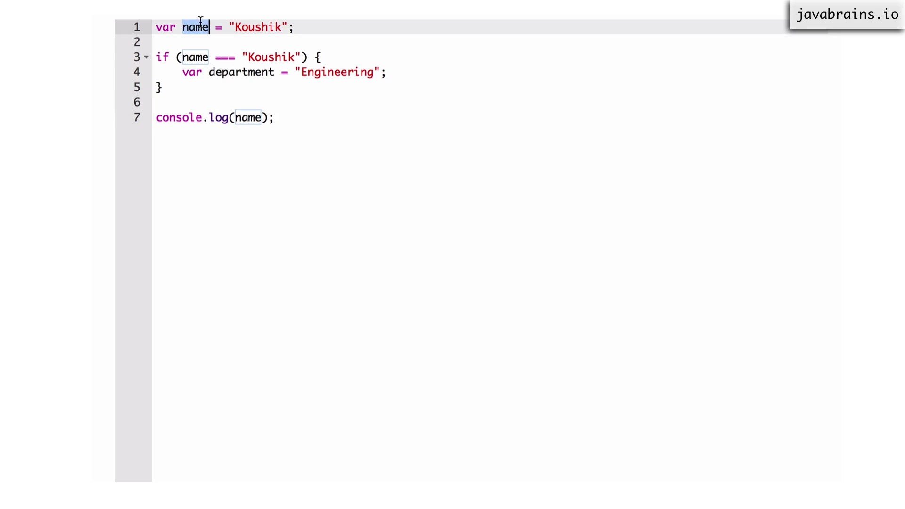
double_click(261, 25)
left_click(307, 26)
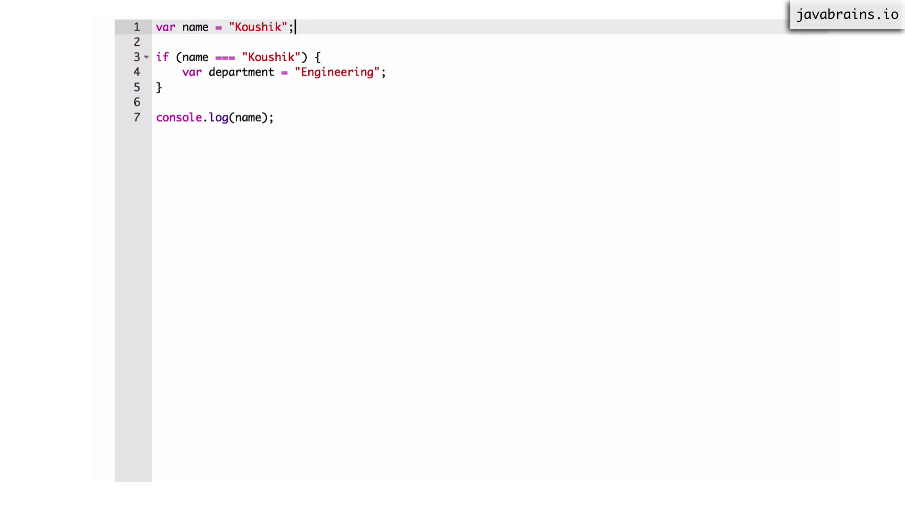
Add console.log(department); on line 8 below console.log(name), outside the if block
key("ctrl+End")
key("Return")
type("con")
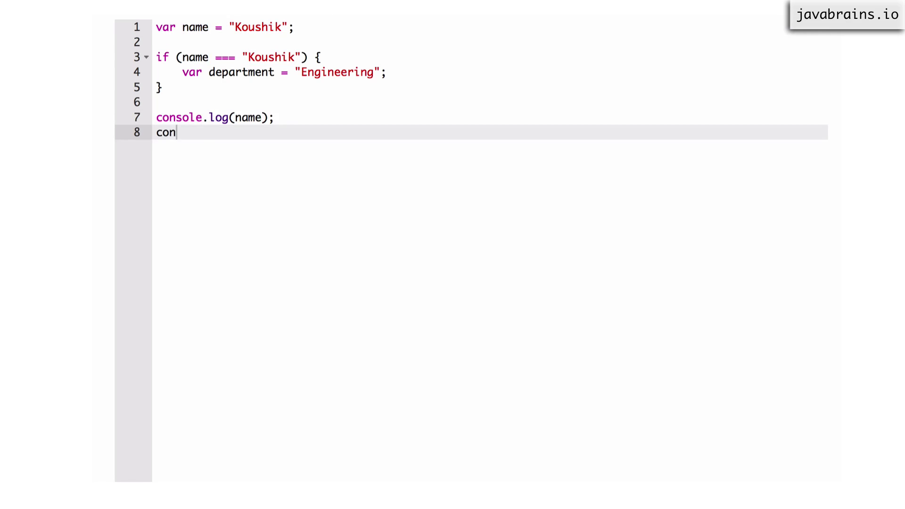
type("sole.log(department);")
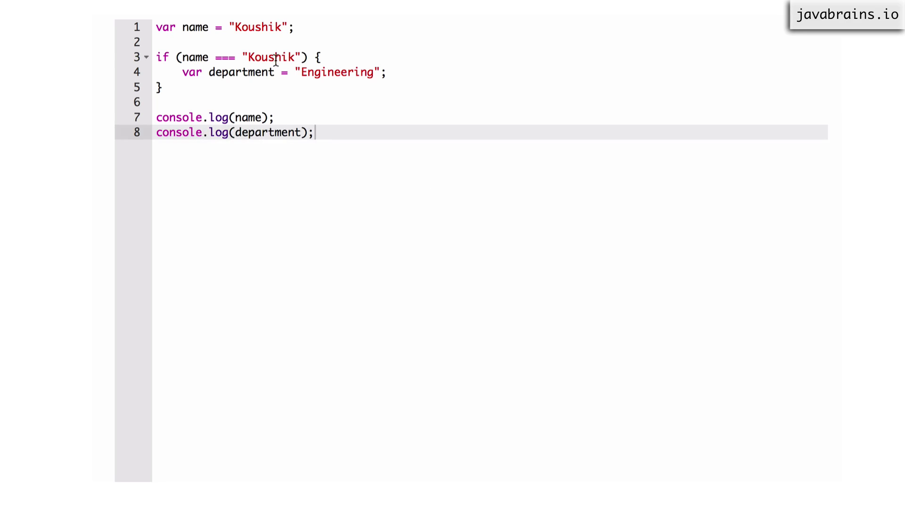
left_click(316, 58)
left_click(319, 85, "shift")
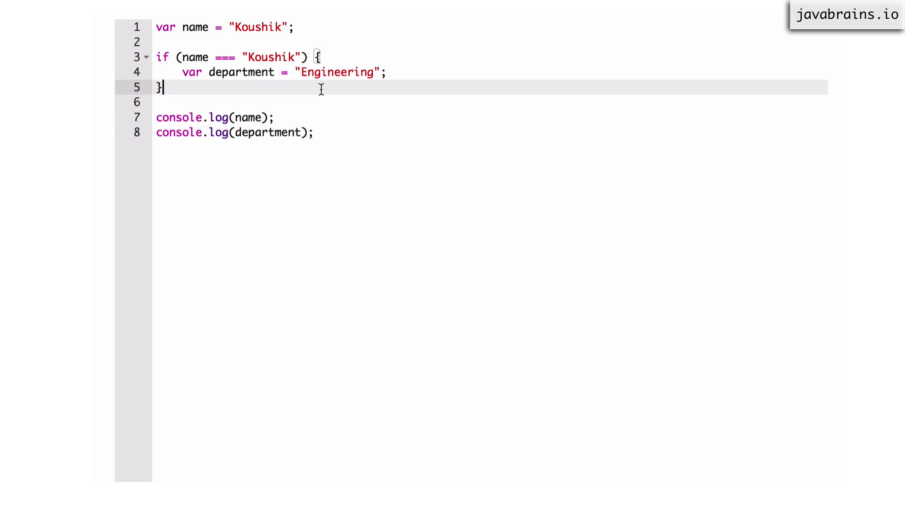
double_click(269, 134)
left_click(328, 132)
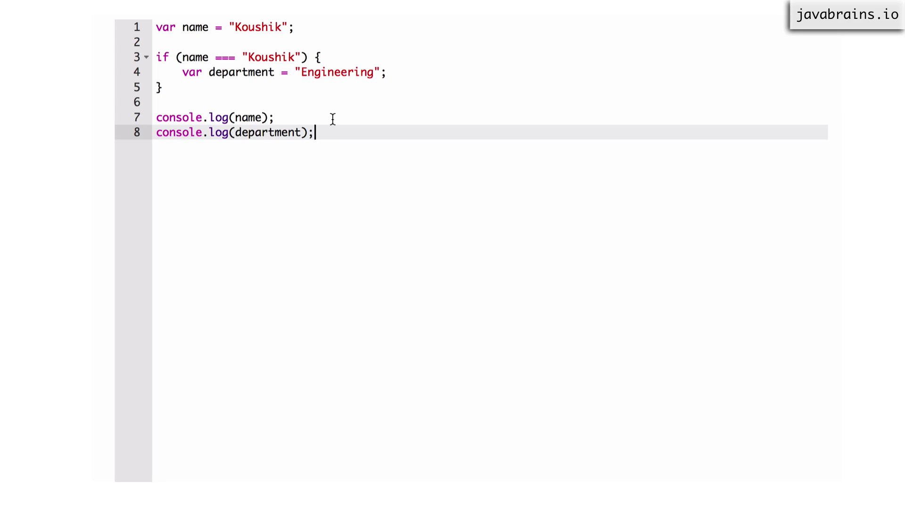
Select the if block body and department on line 8 to show where it is declared
left_click(316, 57)
left_click_drag(316, 57, 316, 84)
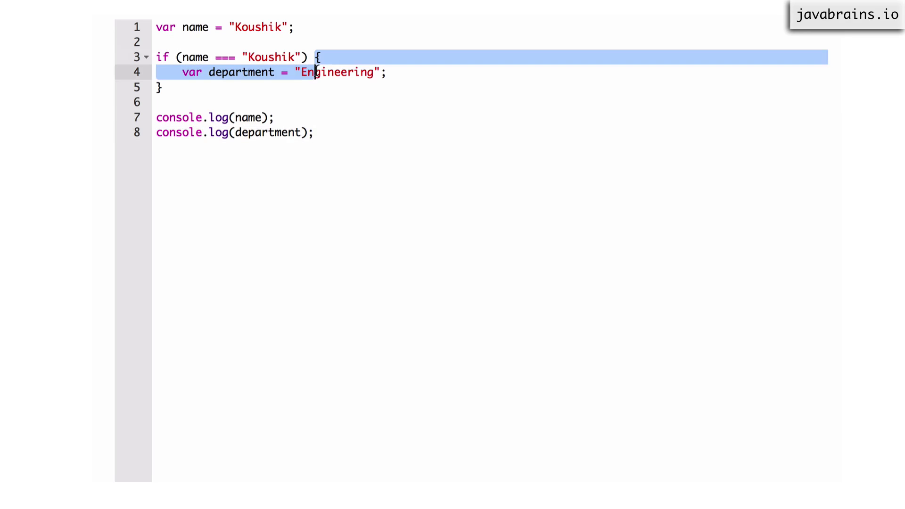
left_click(315, 85)
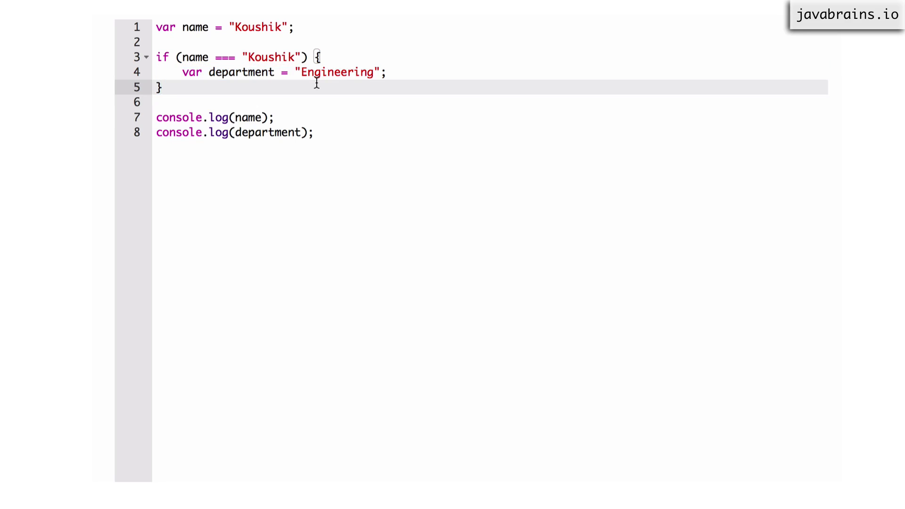
double_click(287, 132)
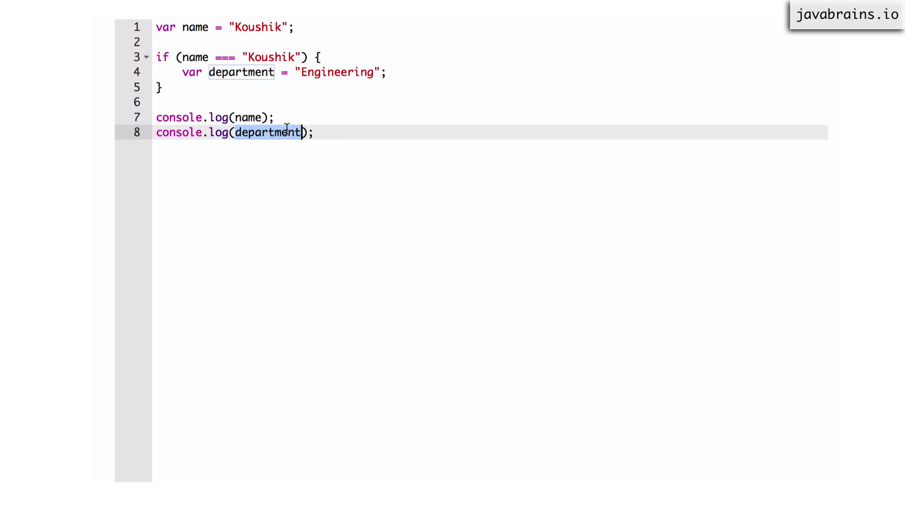
left_click(328, 138)
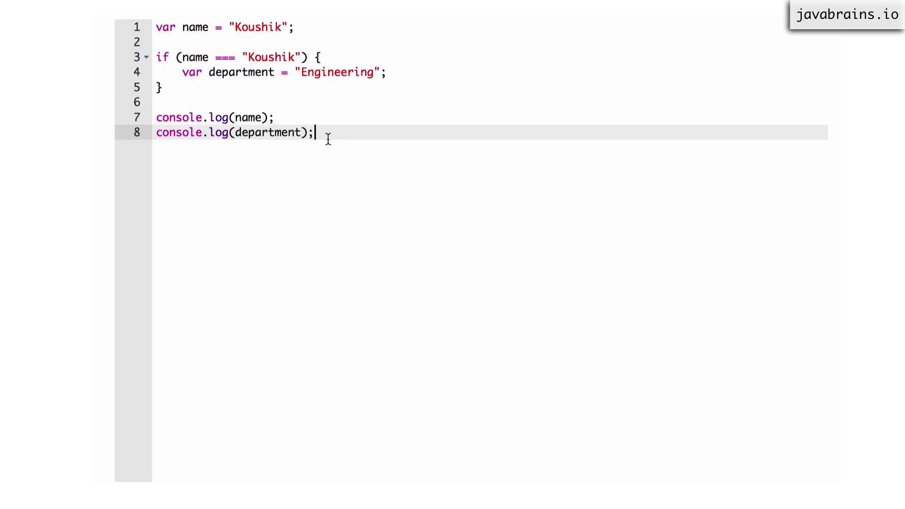
Highlight department on line 8 and "Engineering" on line 4, then the if block, explaining scope
double_click(287, 132)
double_click(333, 71)
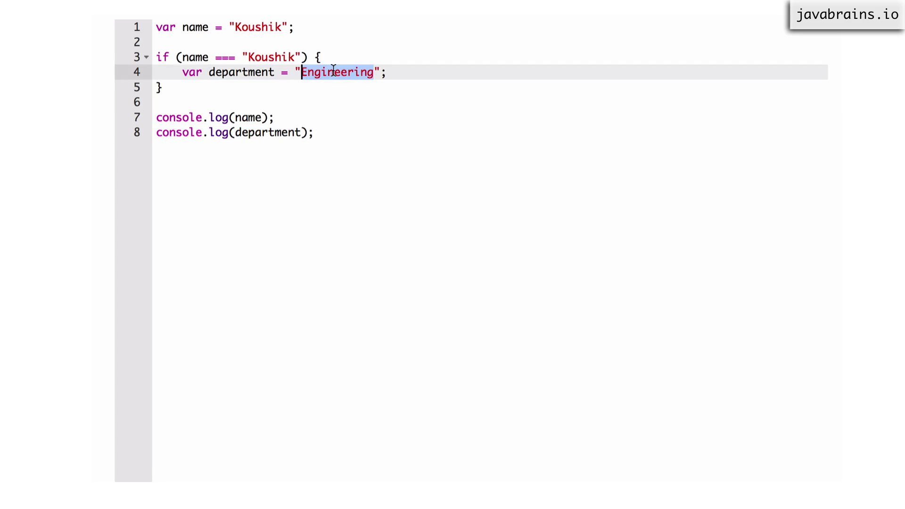
left_click(230, 100)
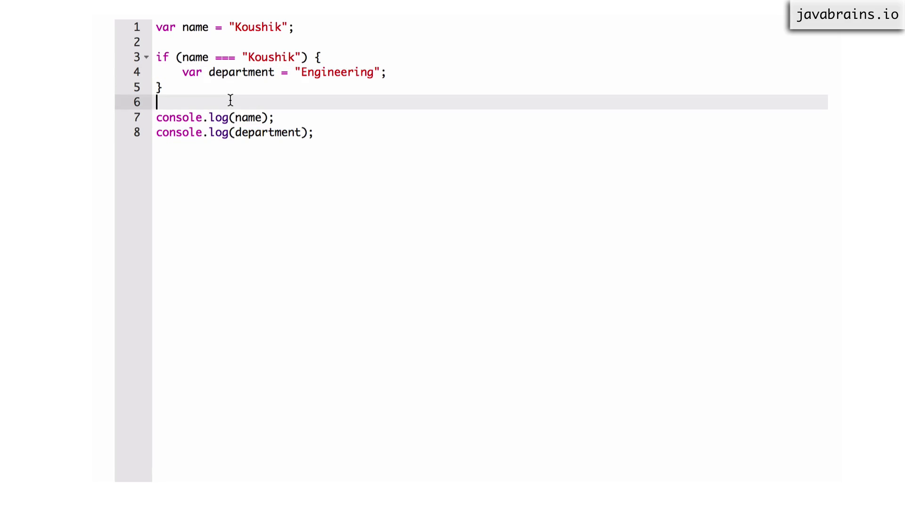
left_click_drag(314, 57, 317, 85)
left_click(318, 85)
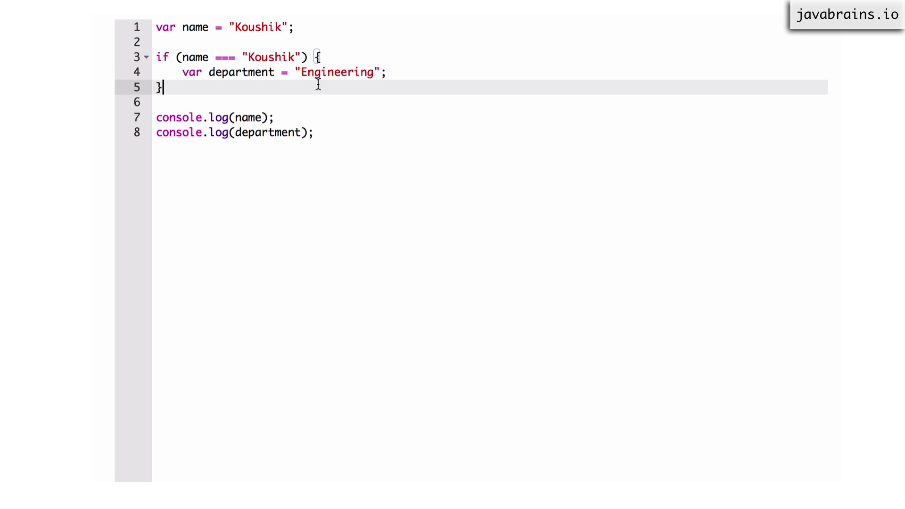
type("var name ")
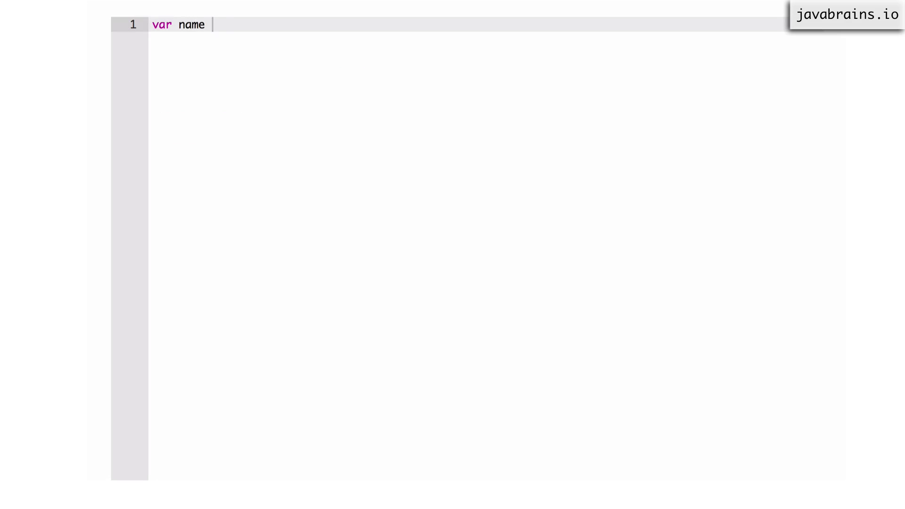
type("= \"Koushik\";")
Declare function allocateDepartment() with an empty body and closing brace
key("Return")
key("Return")
type("function ")
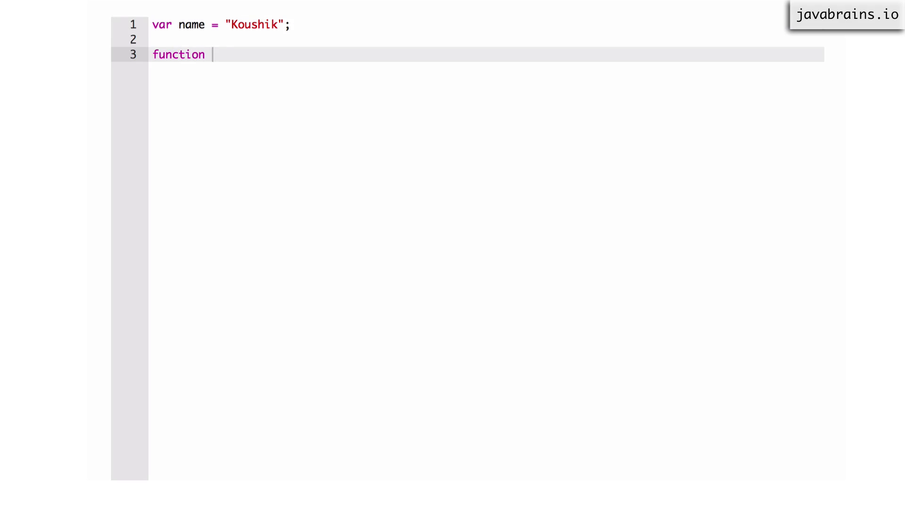
type("allocateDepartment() {")
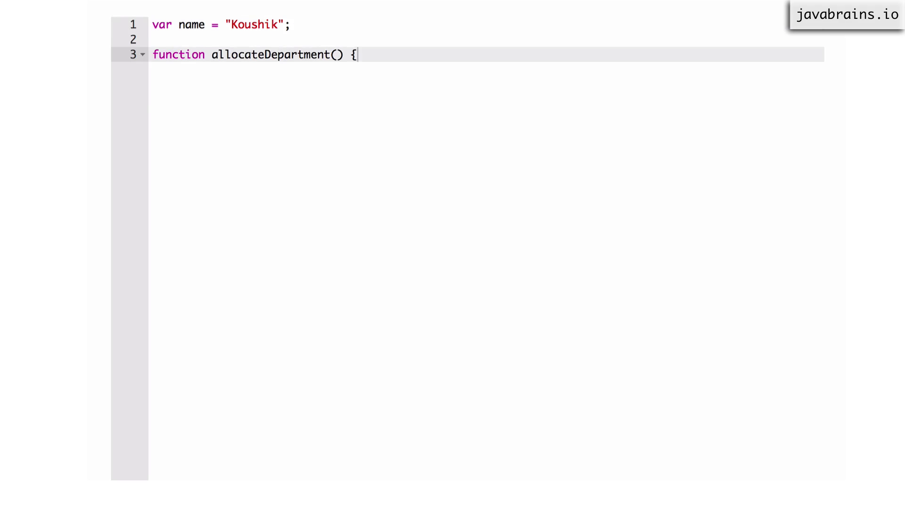
key("Return")
key("Return")
type("}")
key("Return")
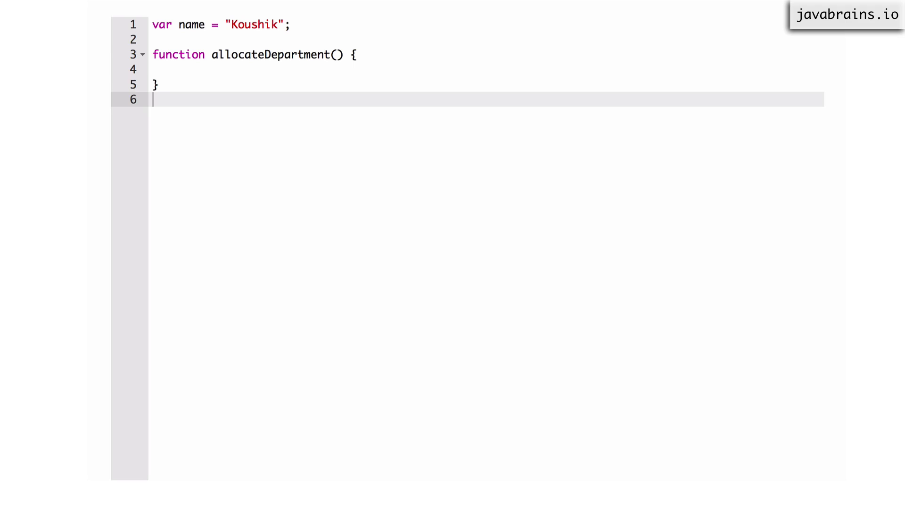
type("if (name === \"Koushik\") {")
Add an if block declaring var department = "Engineering"; inside the function and call allocateDepartment();
key("Return")
type("v")
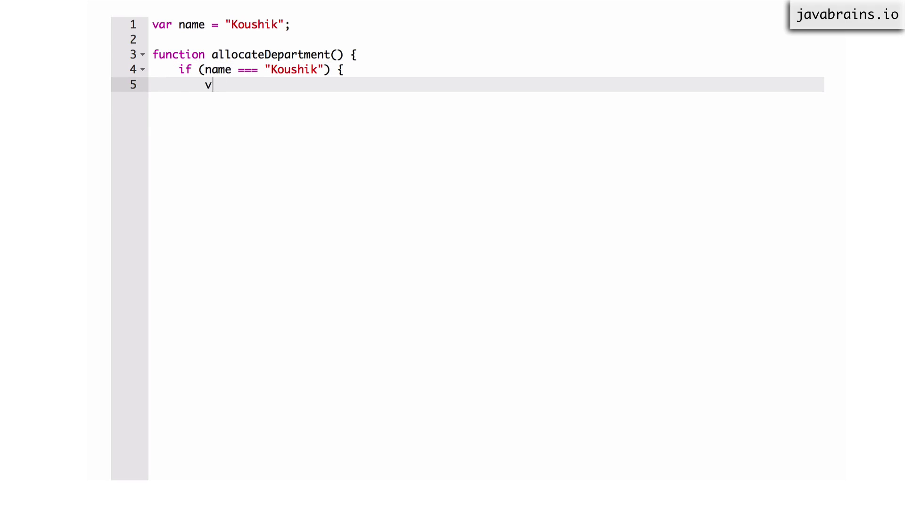
type("ar department = \"Engin")
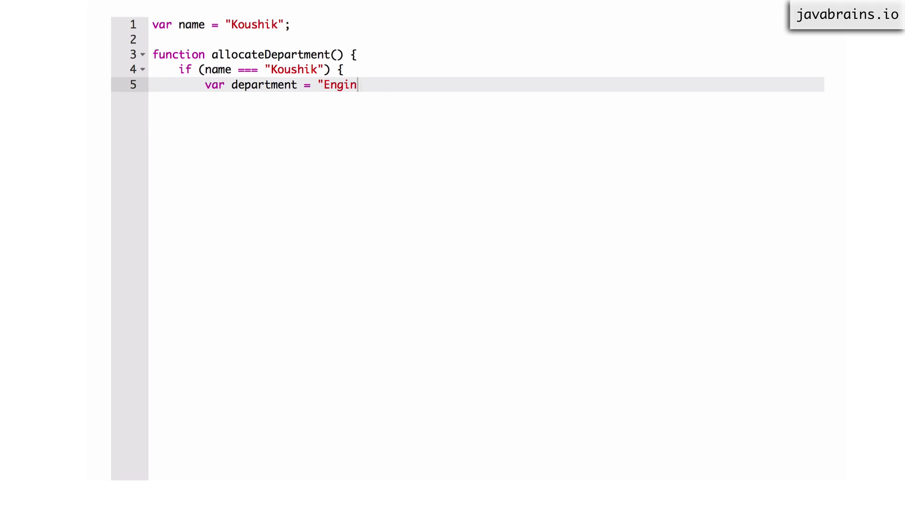
type("eering\";")
key("Return")
type("}")
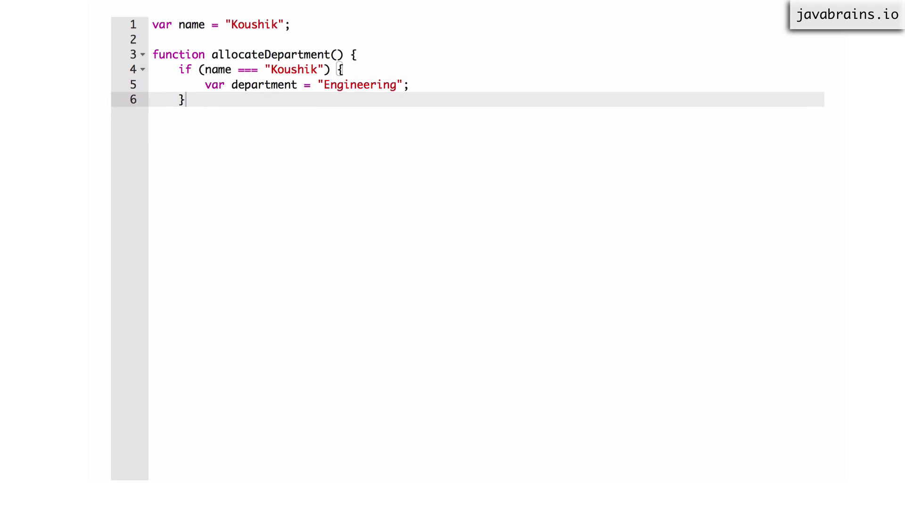
key("Return")
type("}")
key("Return")
key("Return")
type("allocateDep")
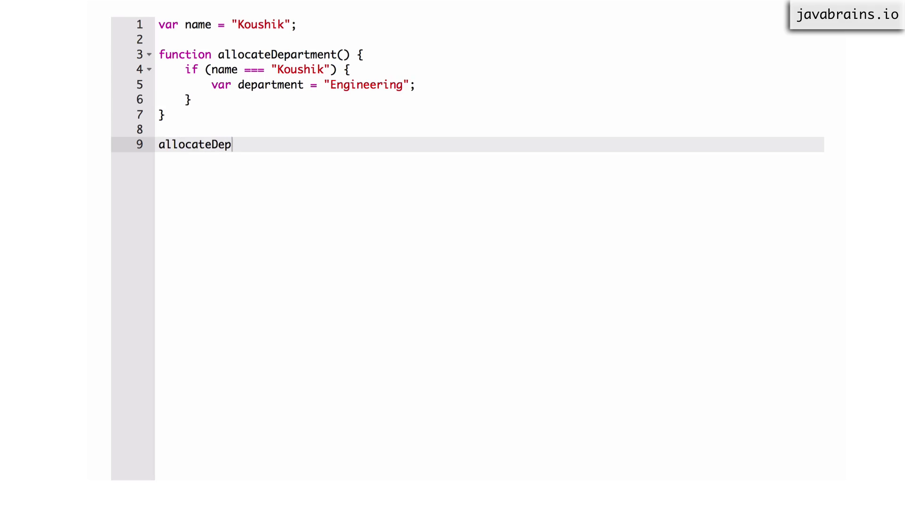
type("artment();")
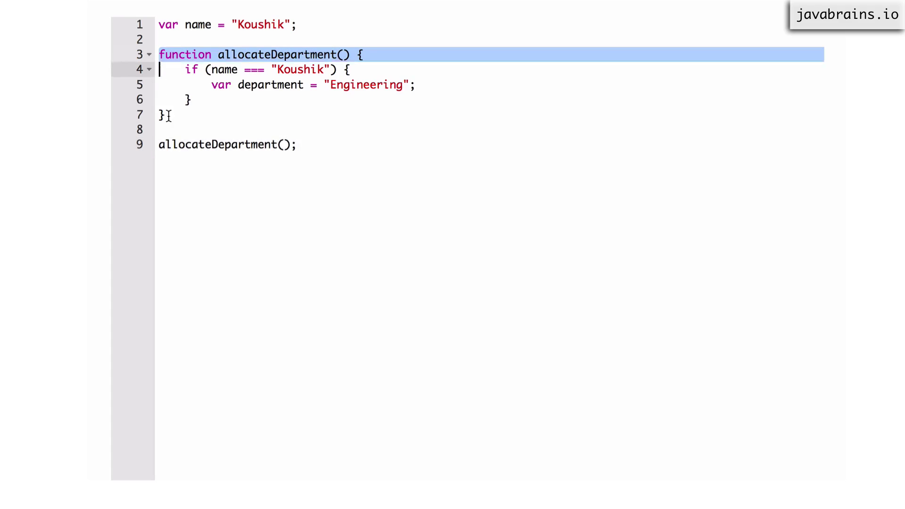
left_click_drag(161, 51, 180, 151)
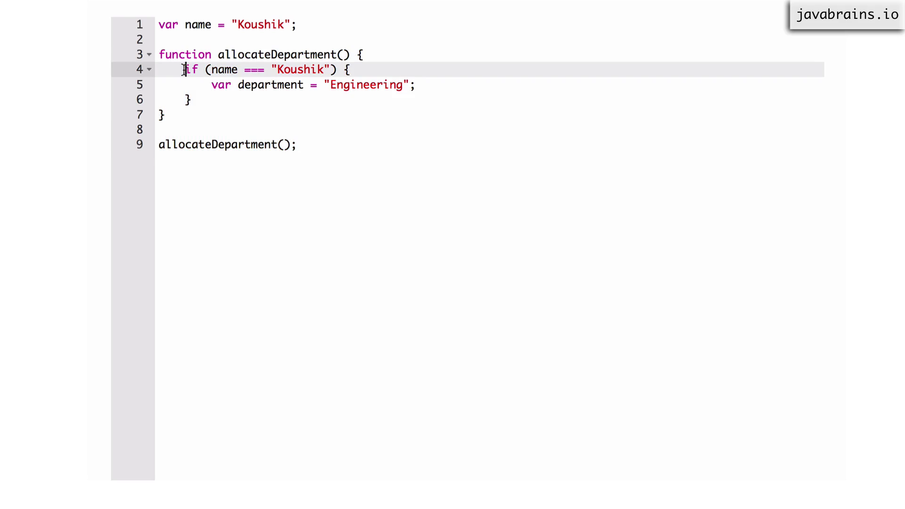
left_click_drag(183, 69, 203, 105)
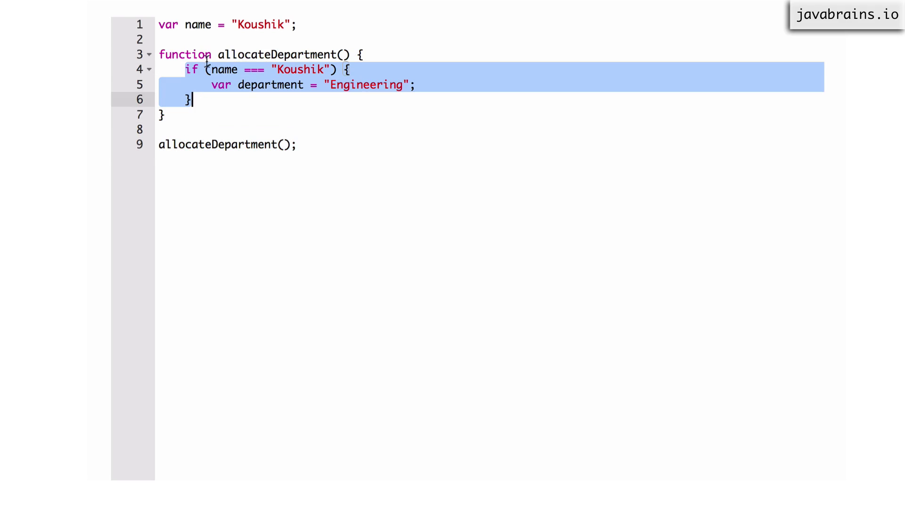
left_click(231, 126)
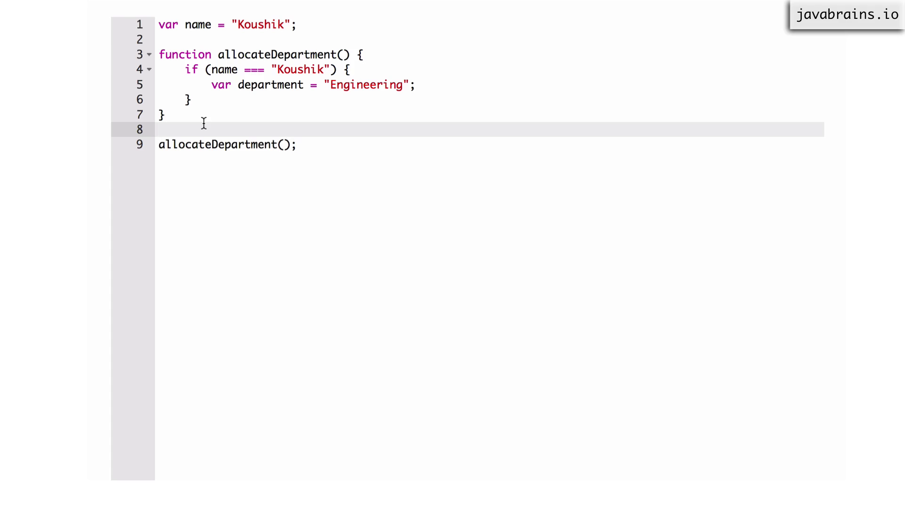
left_click_drag(244, 70, 276, 70)
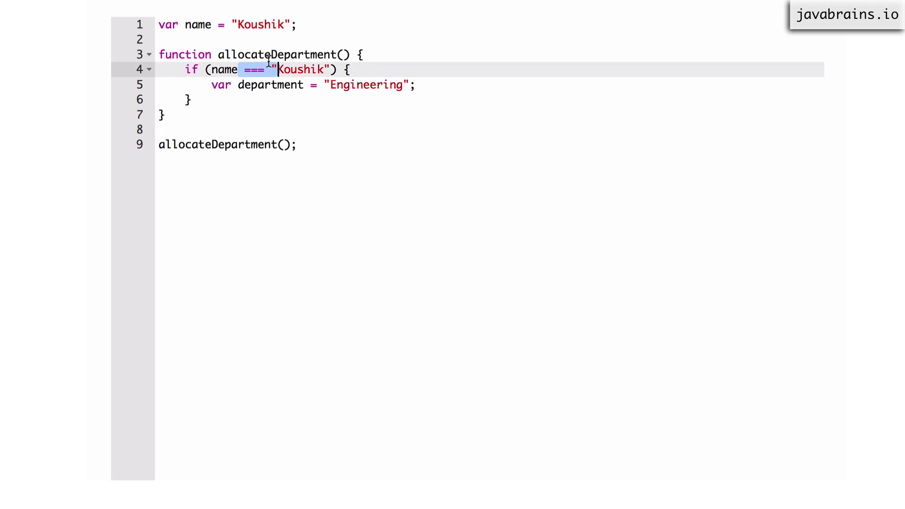
double_click(276, 55)
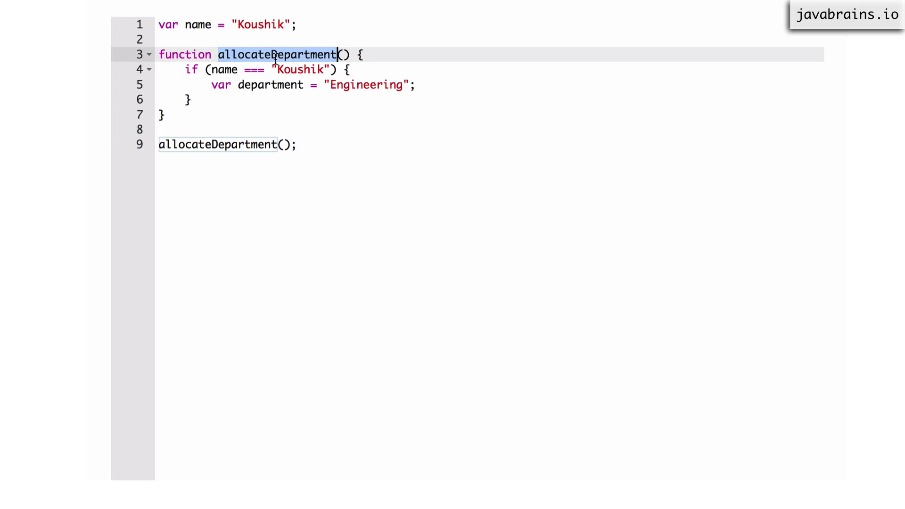
left_click(320, 142)
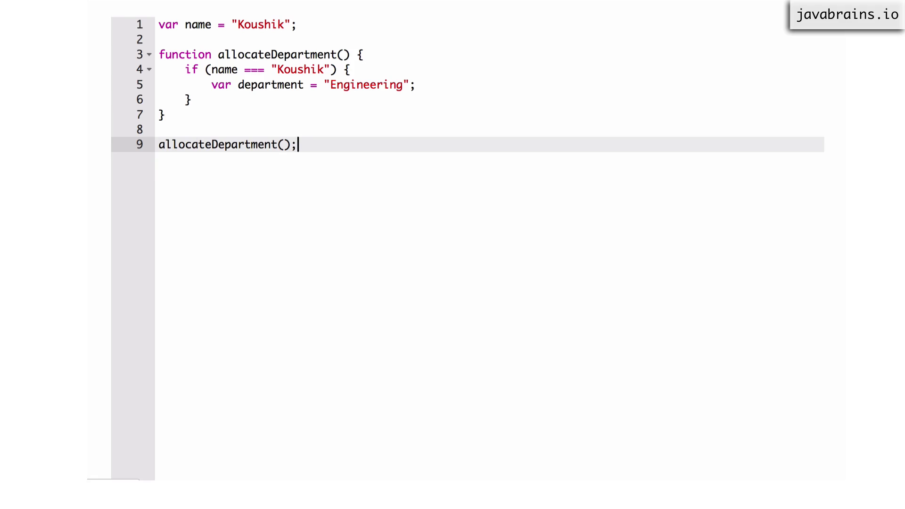
Add console.log(department); on line 11, outside the allocateDepartment function
key("Return")
key("Return")
type("console.log(departme")
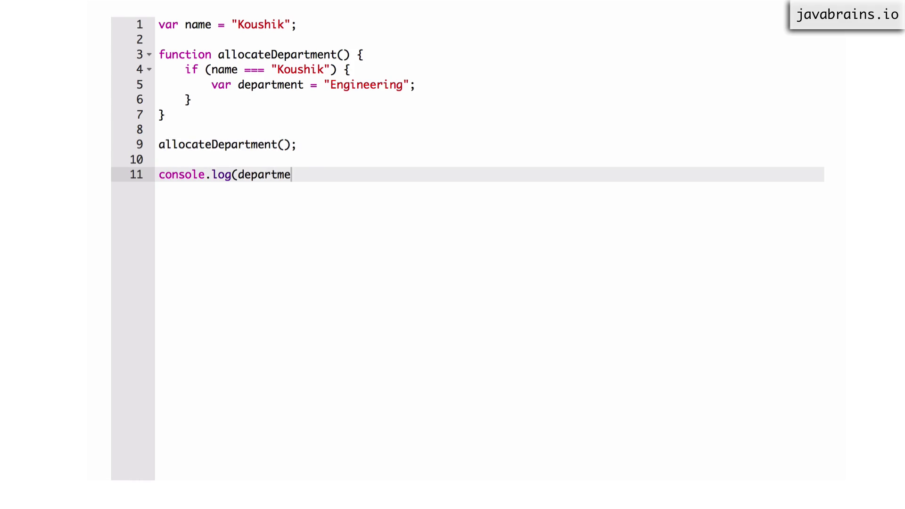
type("nt);")
left_click(392, 98)
double_click(285, 84)
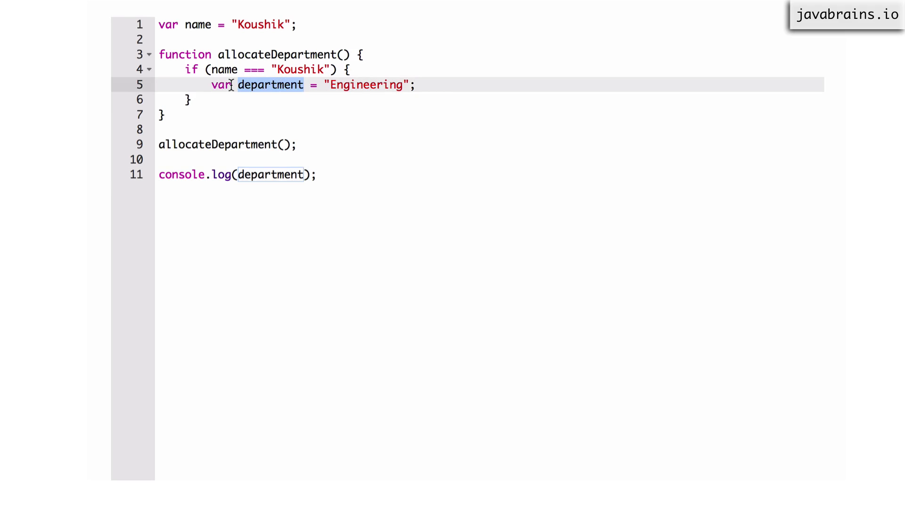
left_click(437, 86)
left_click_drag(359, 54, 358, 110)
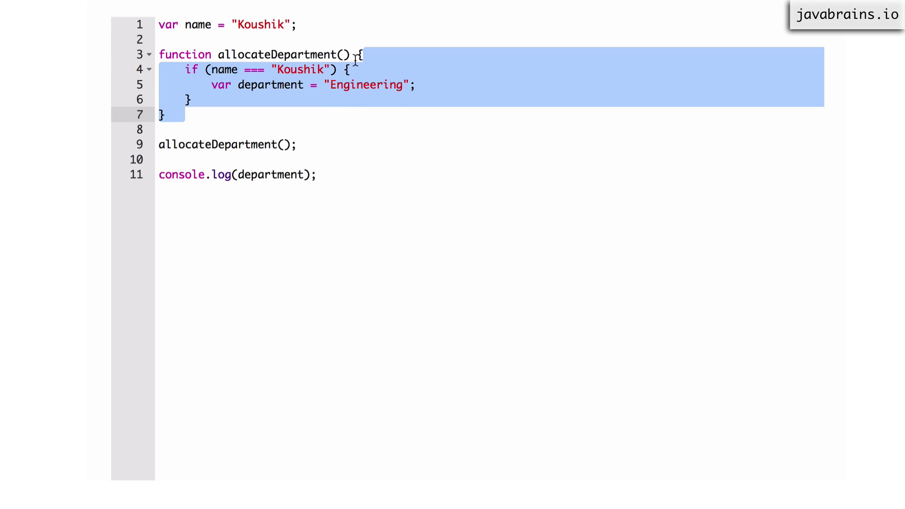
left_click_drag(359, 55, 362, 109)
left_click(362, 108)
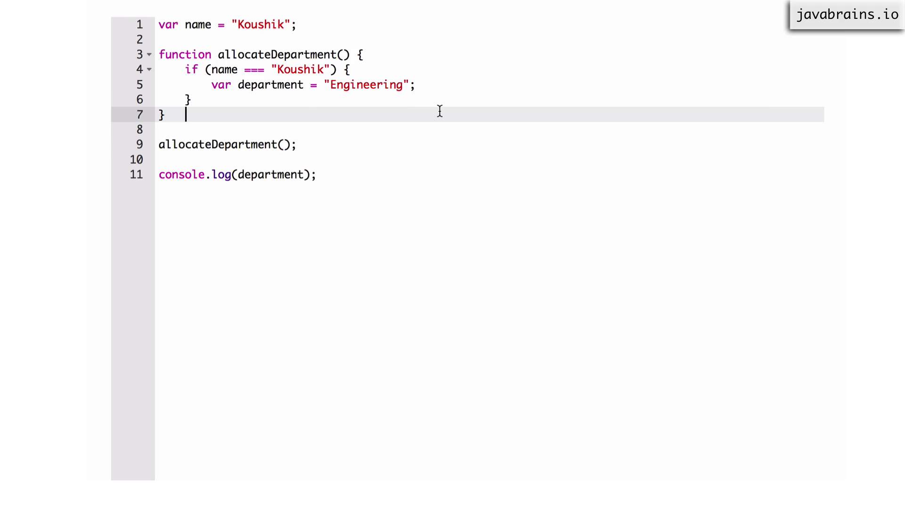
double_click(269, 175)
left_click(330, 173)
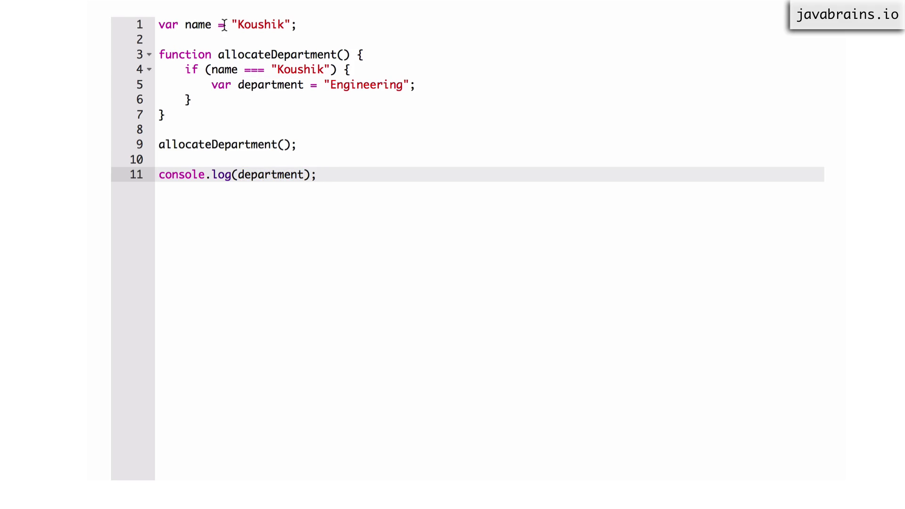
double_click(224, 69)
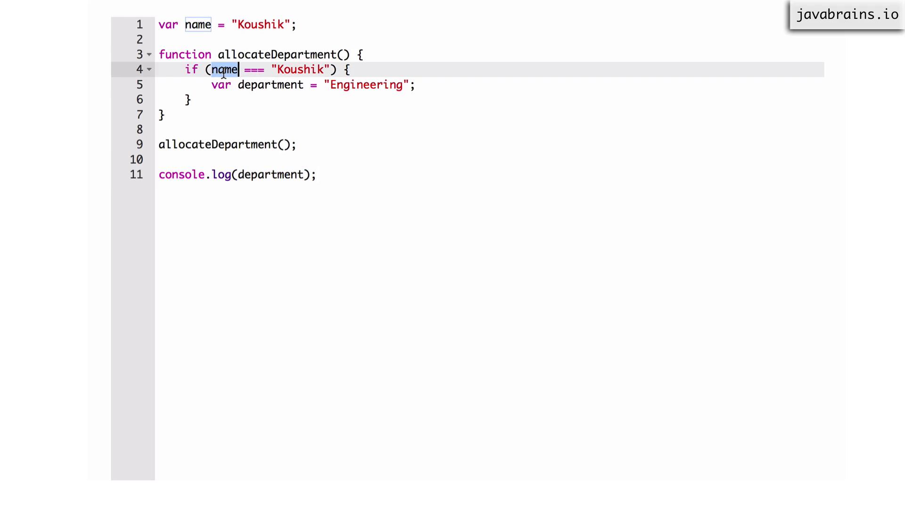
double_click(197, 24)
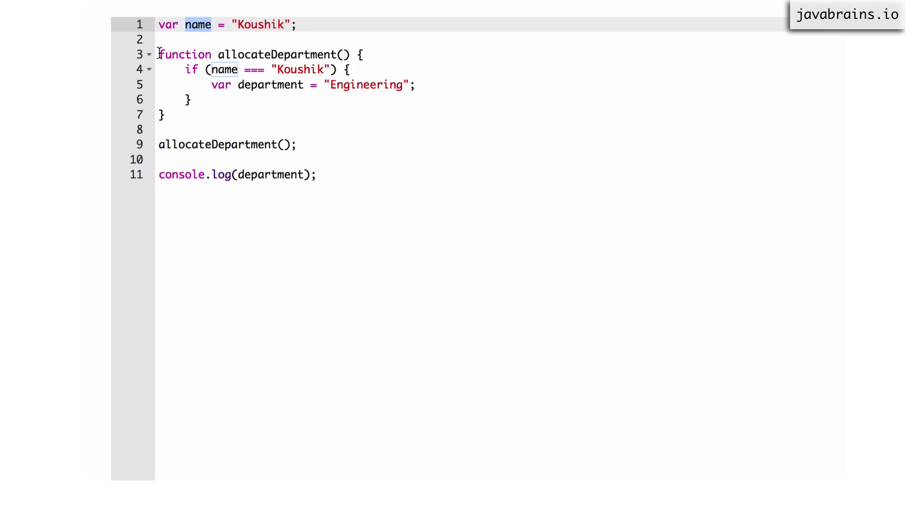
left_click_drag(161, 54, 172, 119)
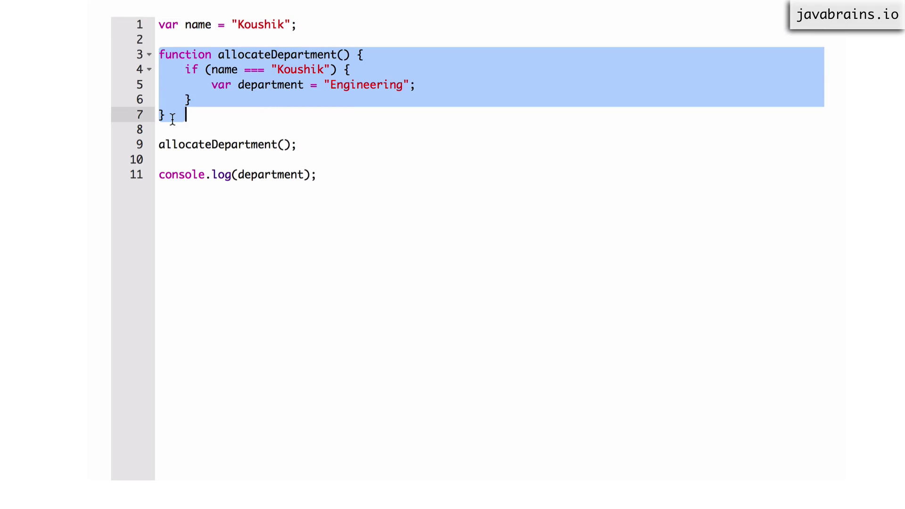
double_click(230, 70)
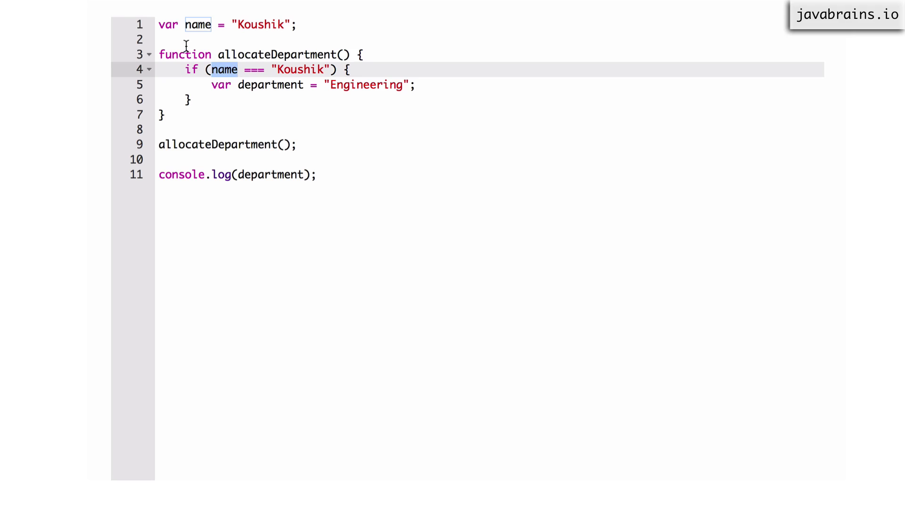
double_click(194, 23)
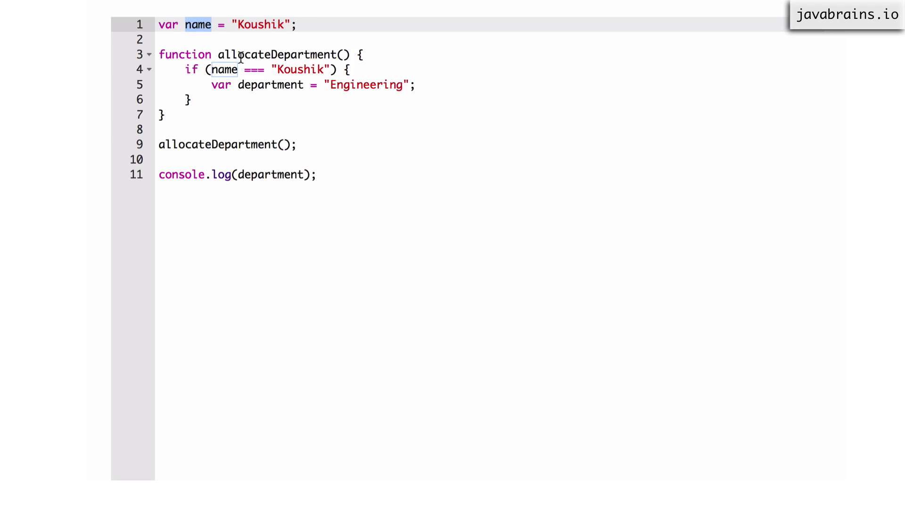
double_click(226, 69)
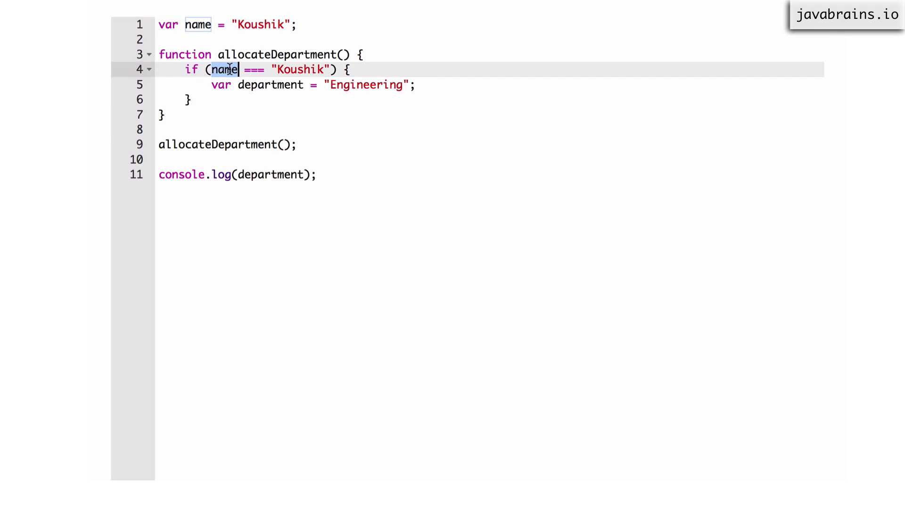
left_click(274, 105)
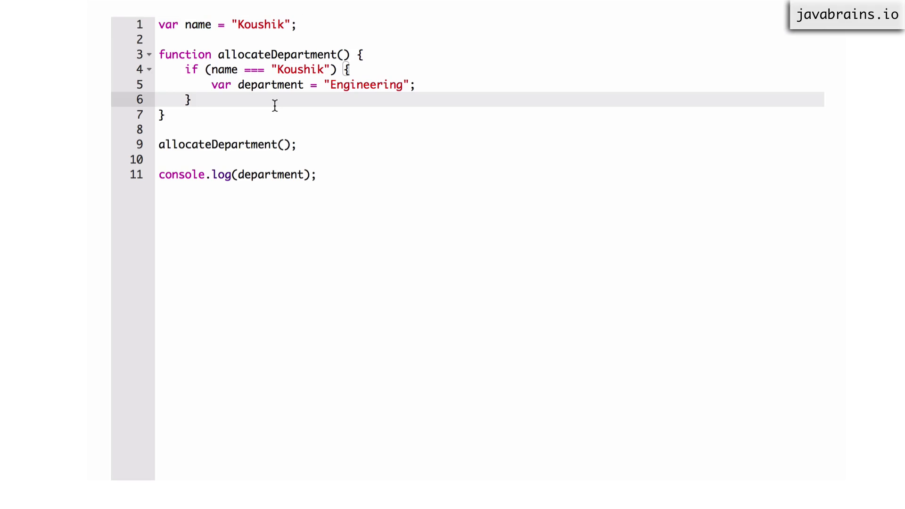